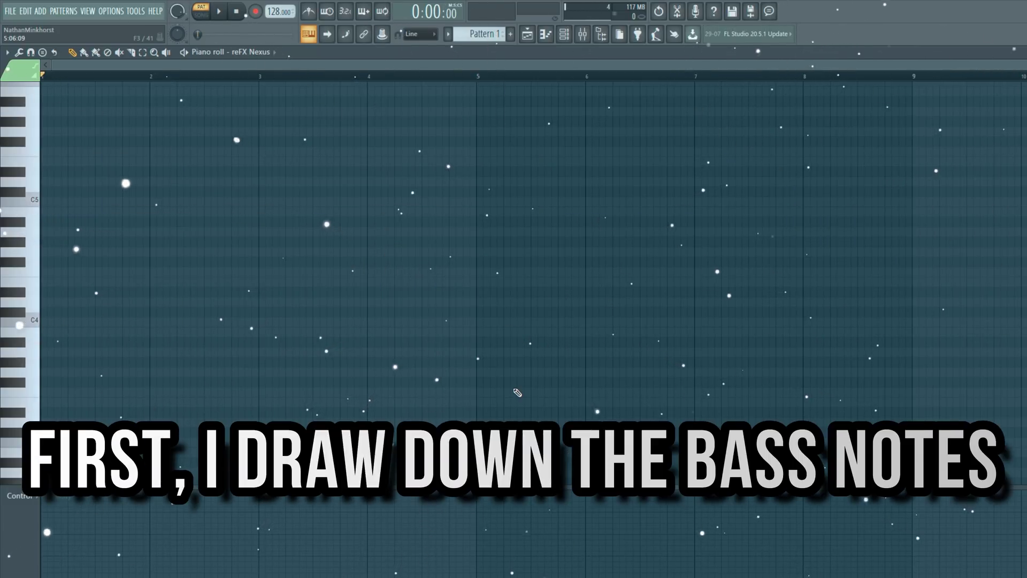
Draw one-bar bass notes F#3, D3, A2 and E3 across bars 1 to 4 and play them back
left_click(44, 382)
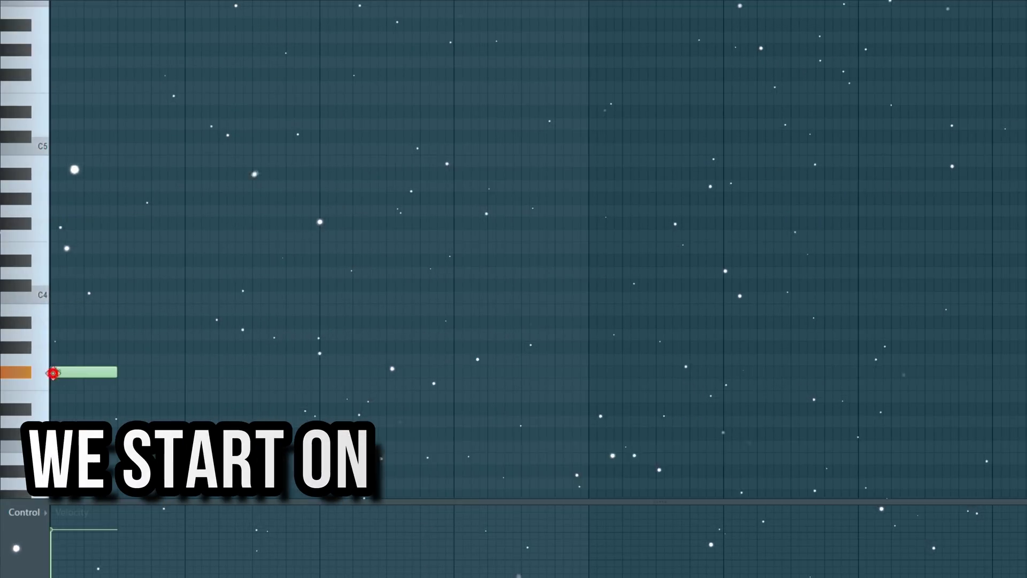
left_click_drag(95, 386, 147, 387)
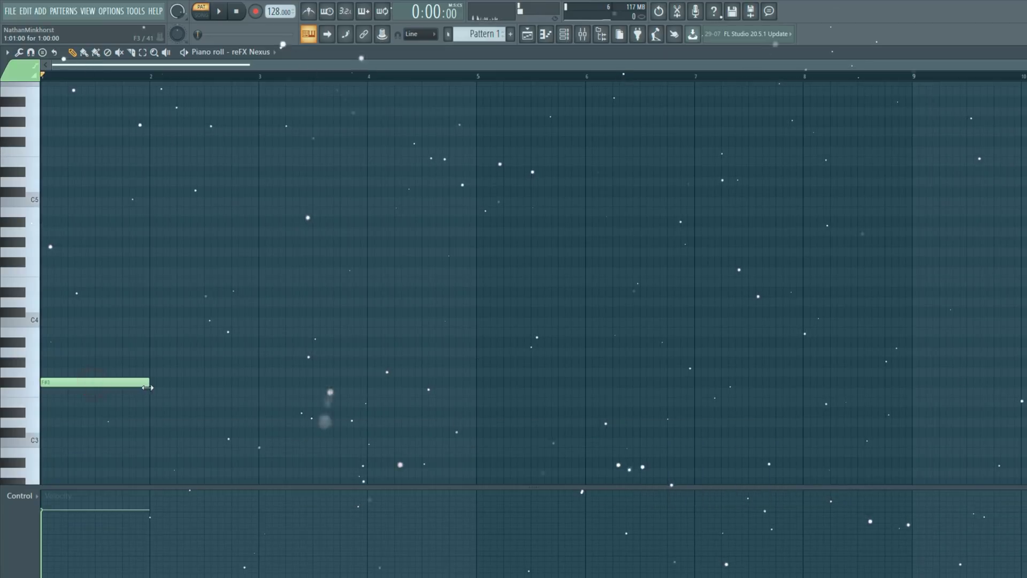
scroll(151, 390, "down", 3)
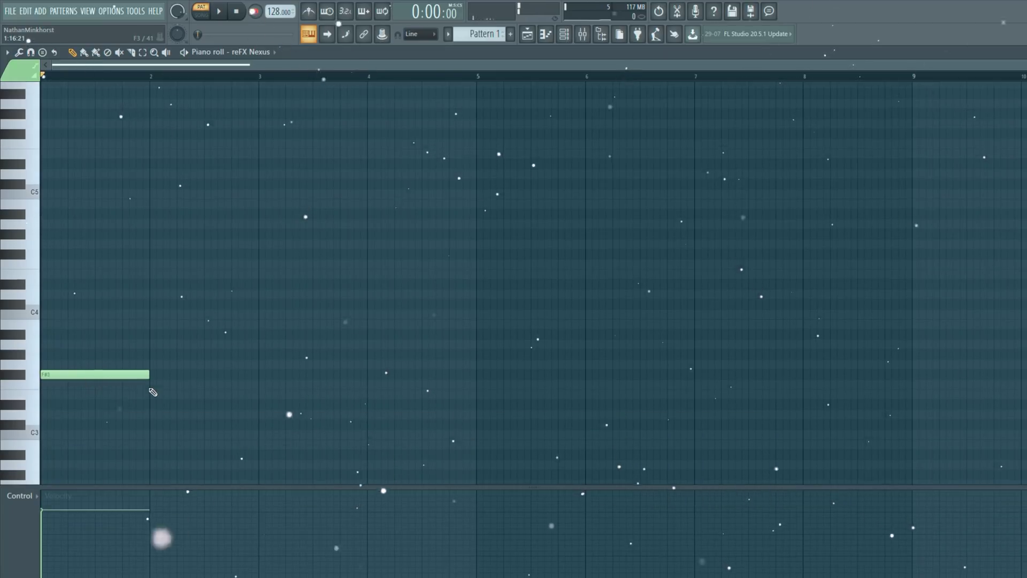
left_click(152, 391)
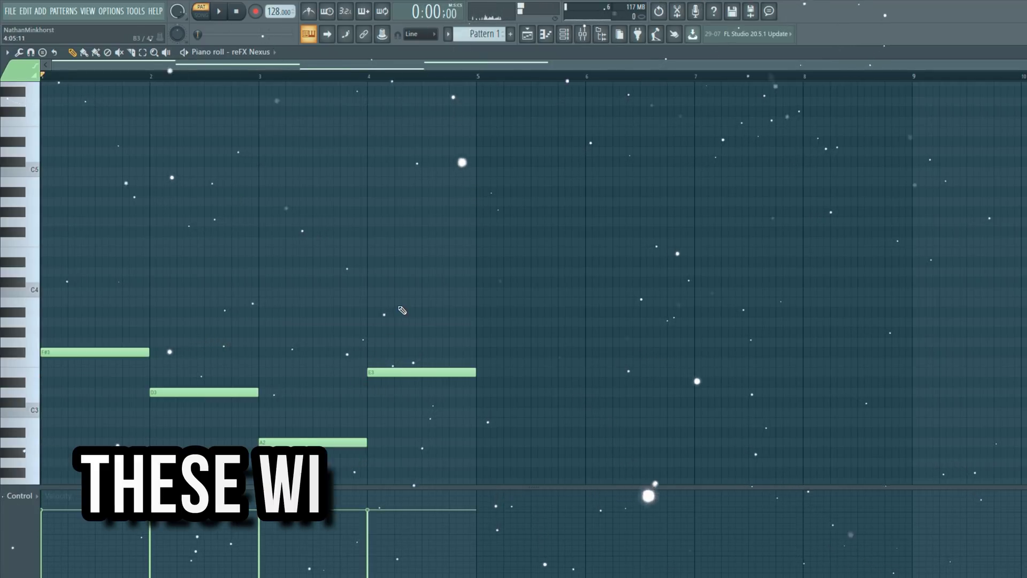
key("space")
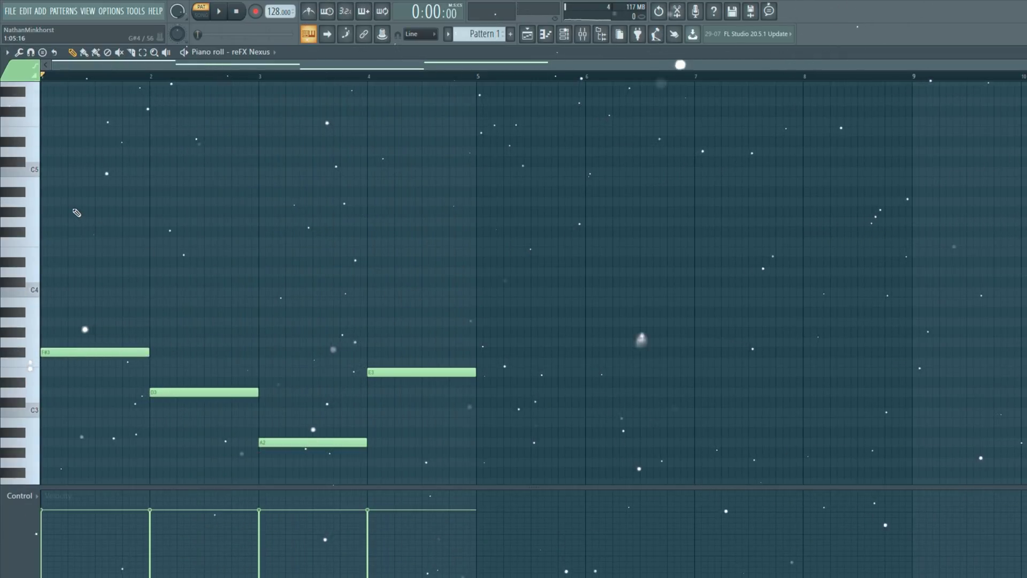
Add an A5 top line over bars 1 to 4, ending with a half-bar A5 and a half-bar G#5, and play it back
left_click(46, 142)
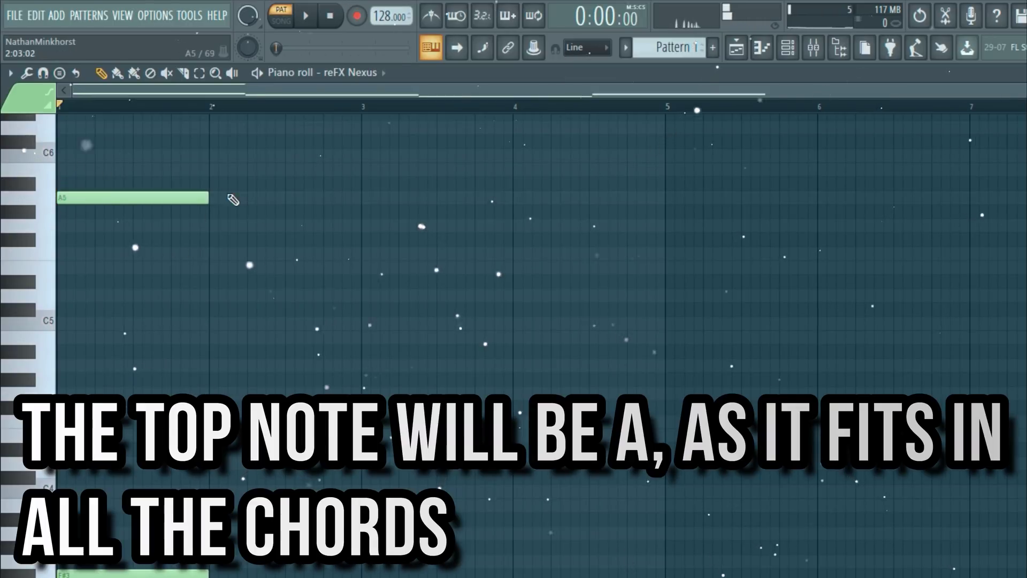
left_click(230, 197)
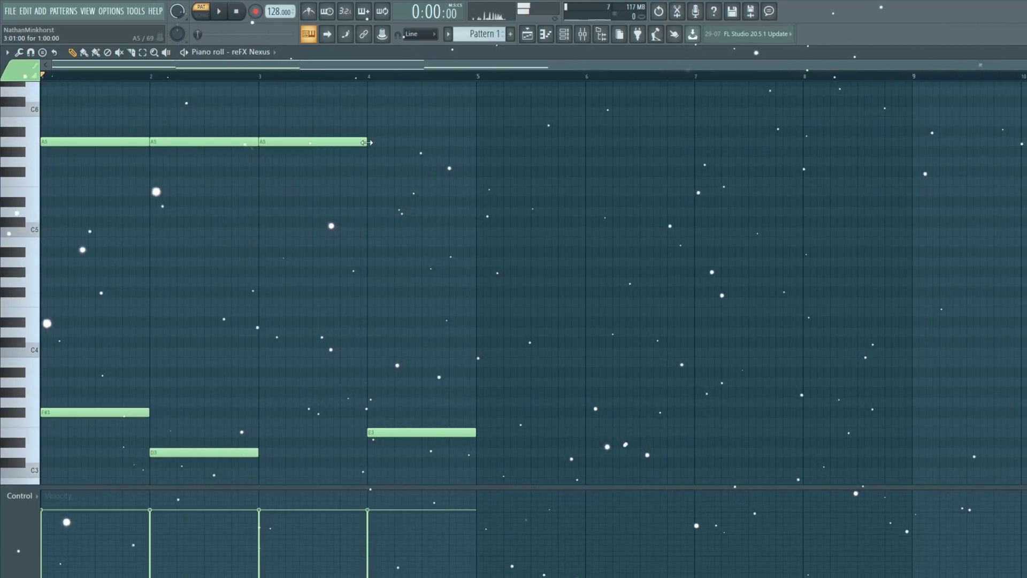
left_click_drag(475, 141, 415, 143)
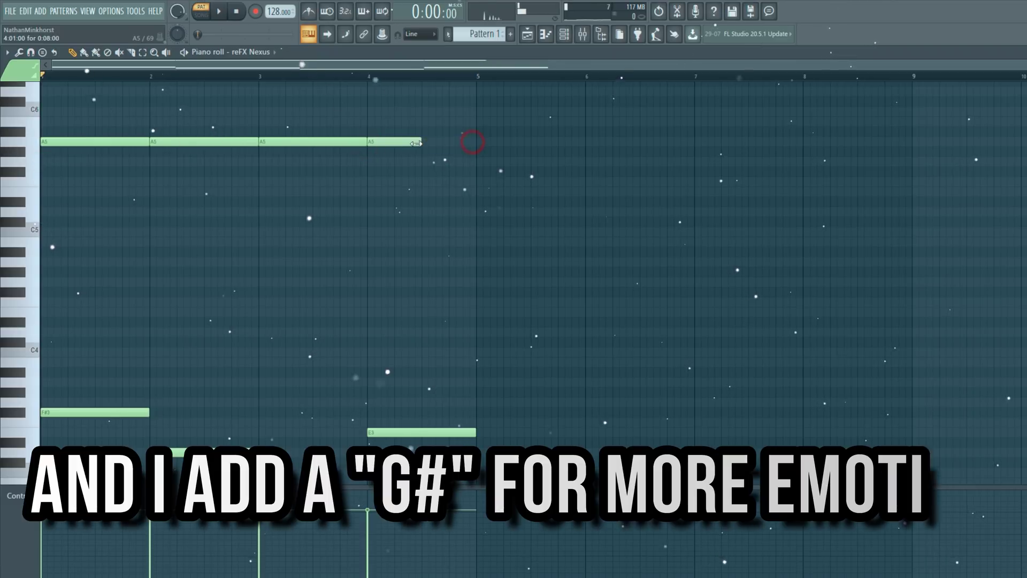
key("space")
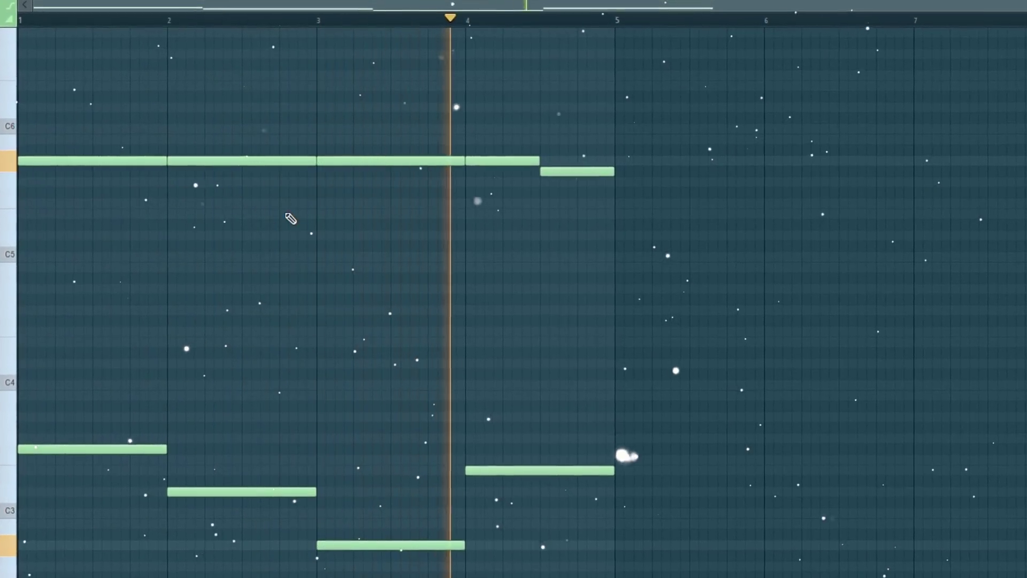
key("space")
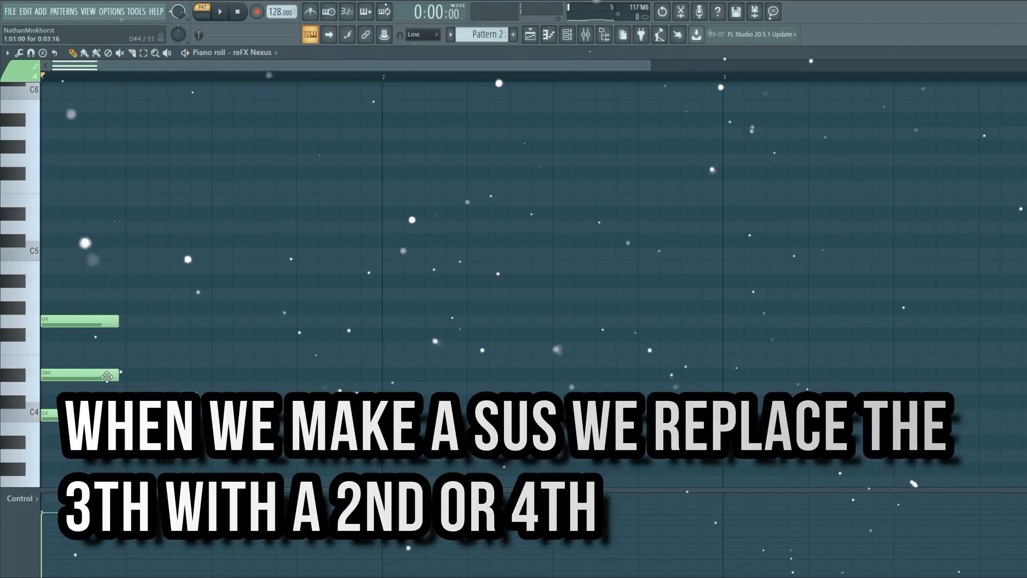
Turn the C4 chord in Pattern 2 into a sus4 by moving D#4 up to F4, lengthen its notes and play it
left_click_drag(72, 375, 71, 345)
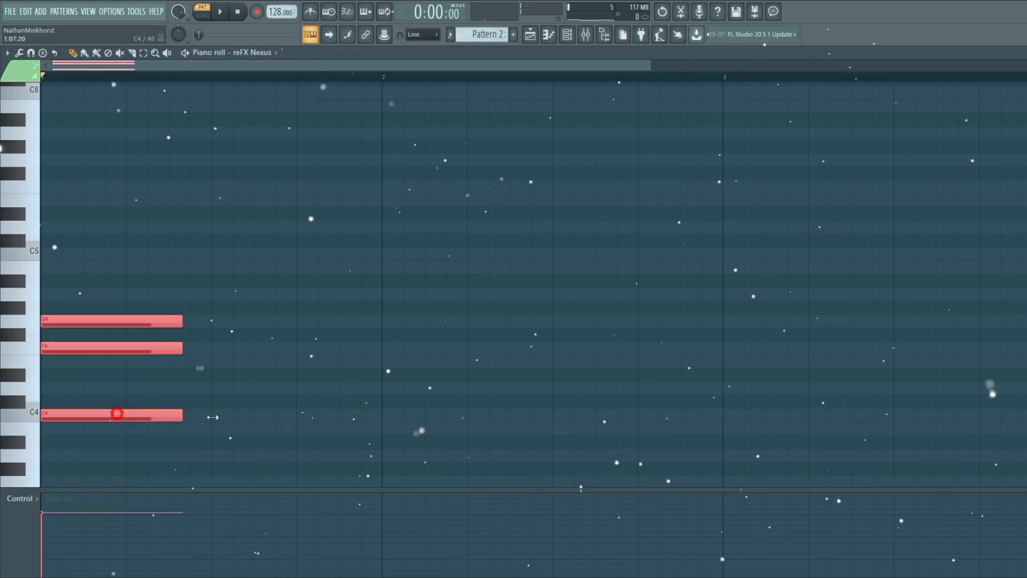
left_click_drag(213, 417, 404, 417)
key("space")
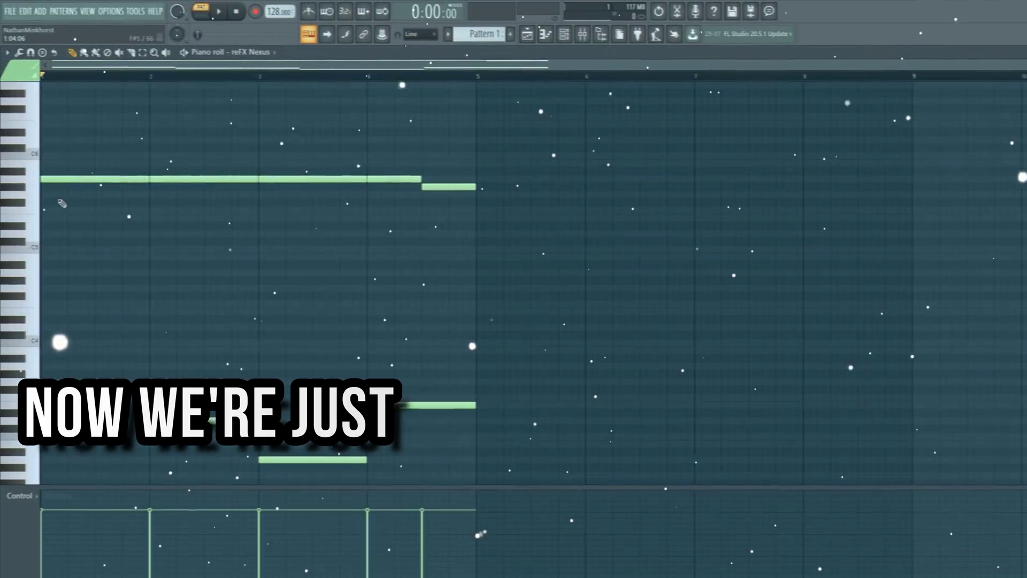
Fill the chords between bass and top line with F#4-A4-C#5-F#5, D4-A4-D5-F#5, E4-A4-C#5-E5 and E4-A4-B4-E5, and play them back
left_click(50, 201)
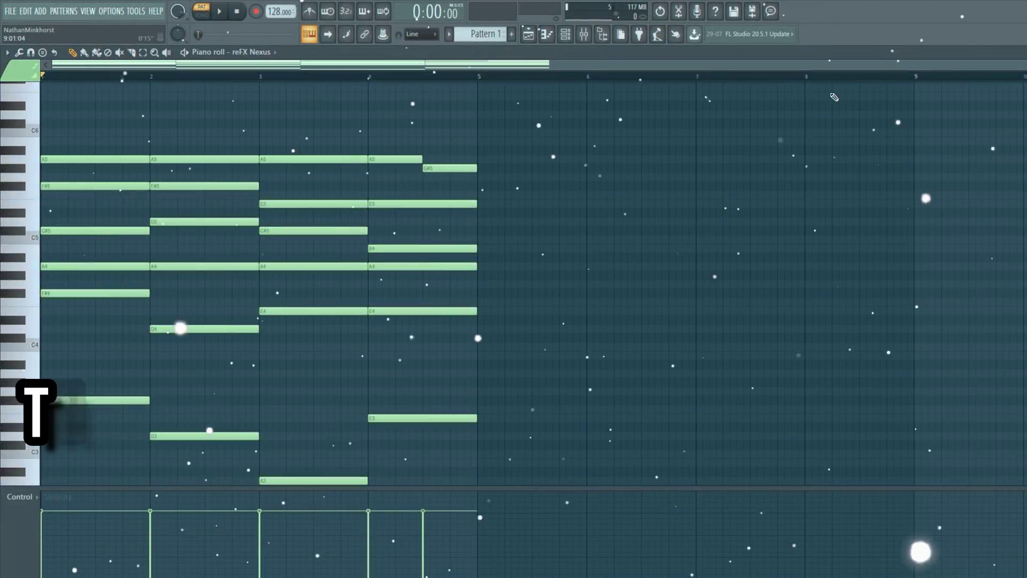
scroll(520, 168, "down", 1)
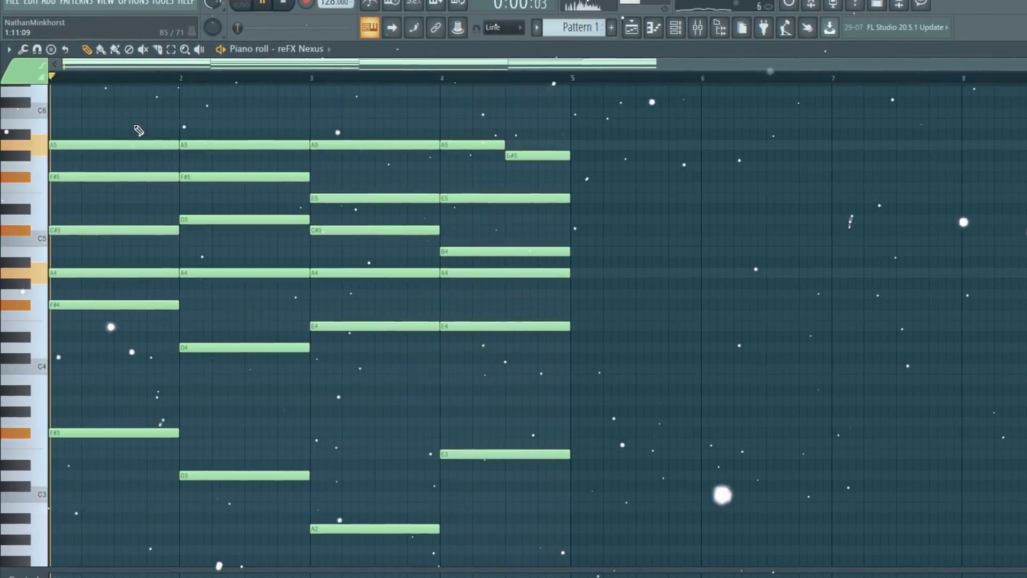
key("space")
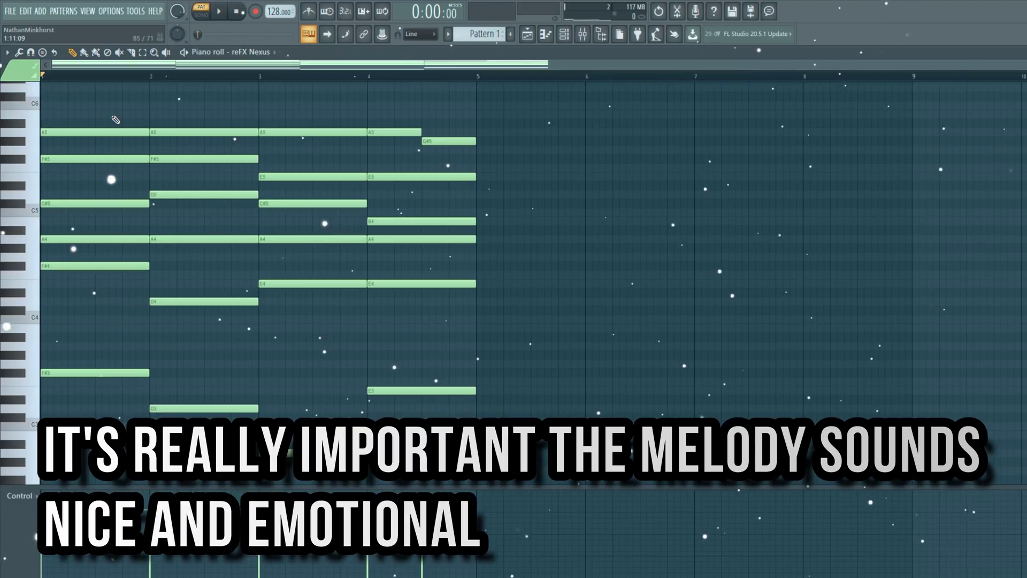
Add a one-bar A6 melody note above the bar 1 chord and set the snap to 1/3 step
scroll(177, 171, "up", 5)
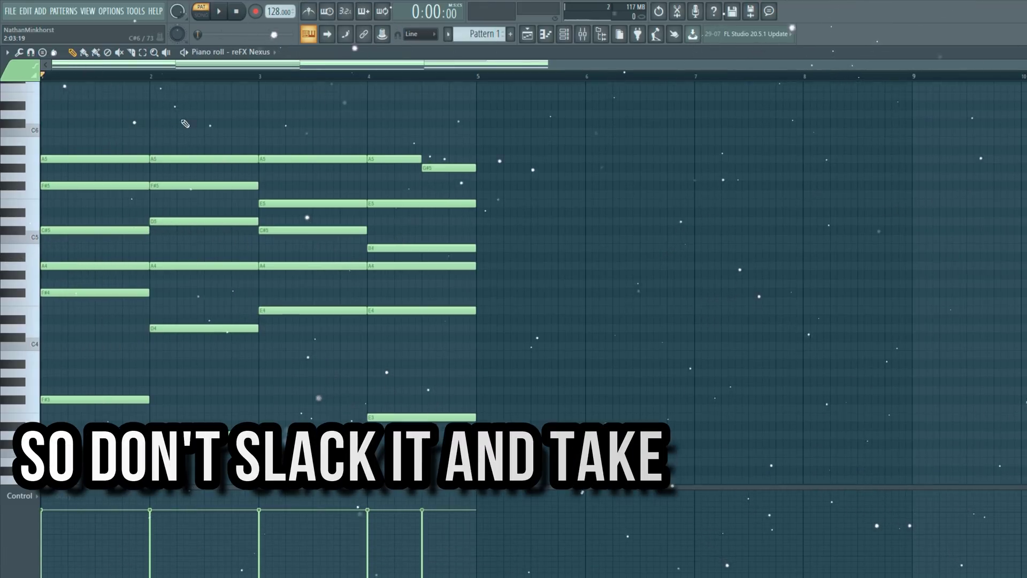
scroll(177, 171, "down", 2)
scroll(178, 171, "up", 3)
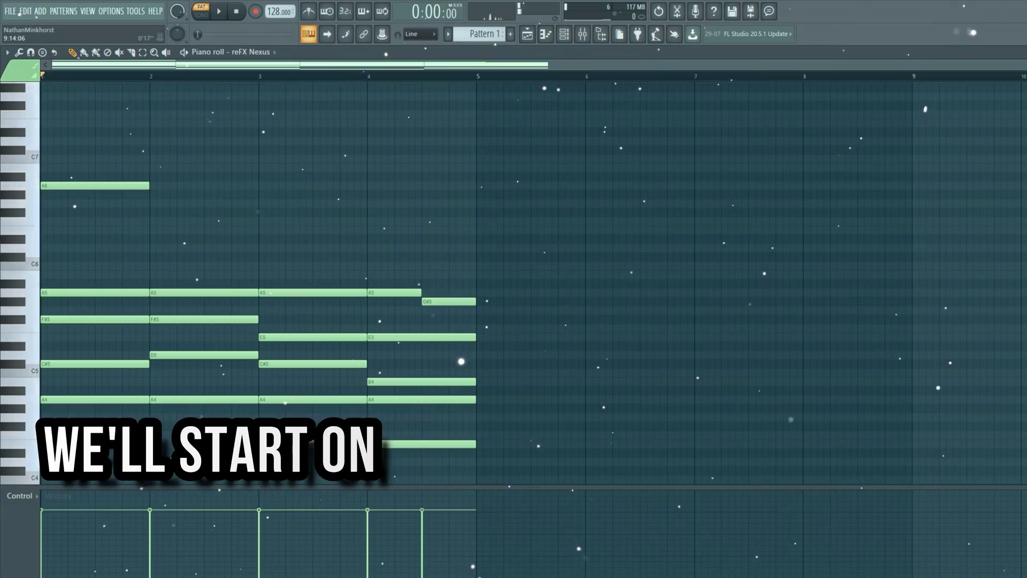
left_click_drag(848, 78, 436, 82)
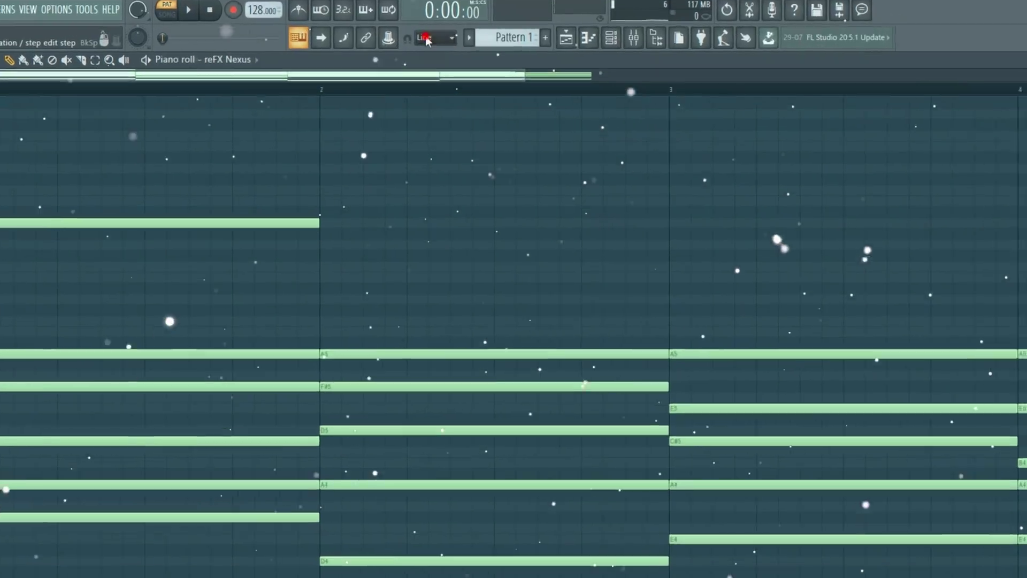
left_click(412, 33)
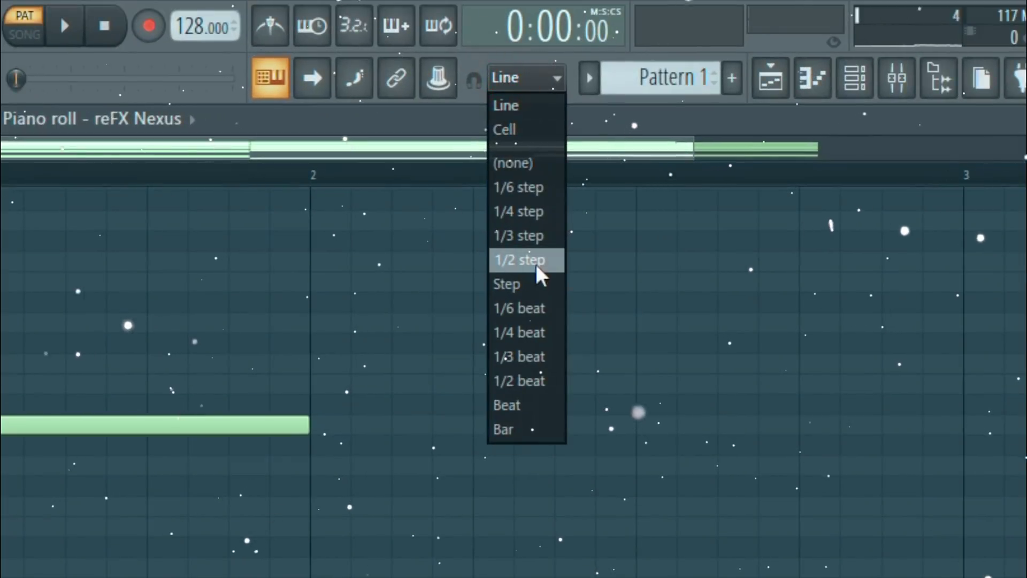
left_click(532, 235)
Shorten the A6 melody note to one beat, repeat it in bar 1, and end the phrase with G#6 and F#6
left_click_drag(308, 426, 0, 426)
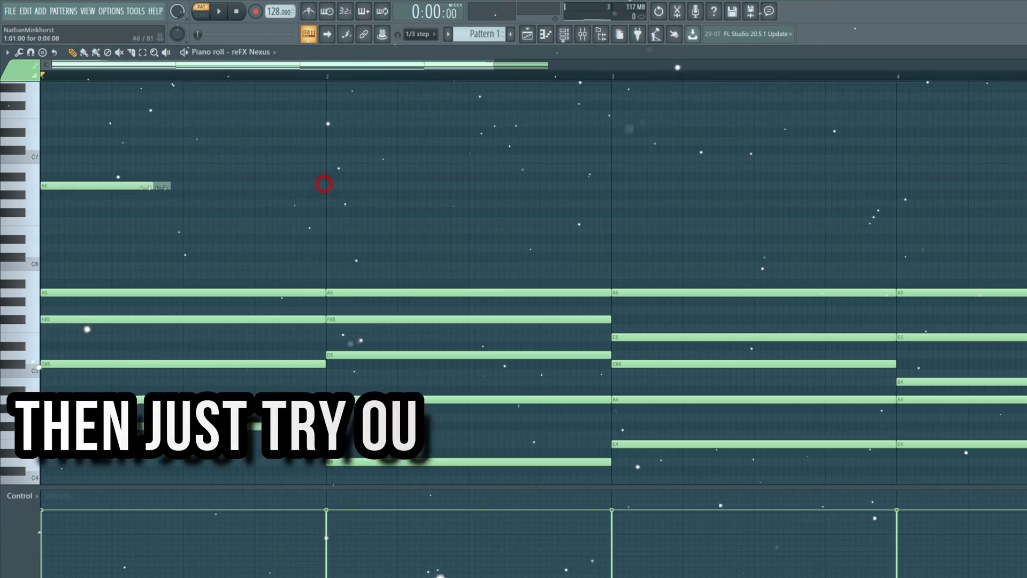
left_click_drag(161, 187, 105, 188)
left_click(117, 185)
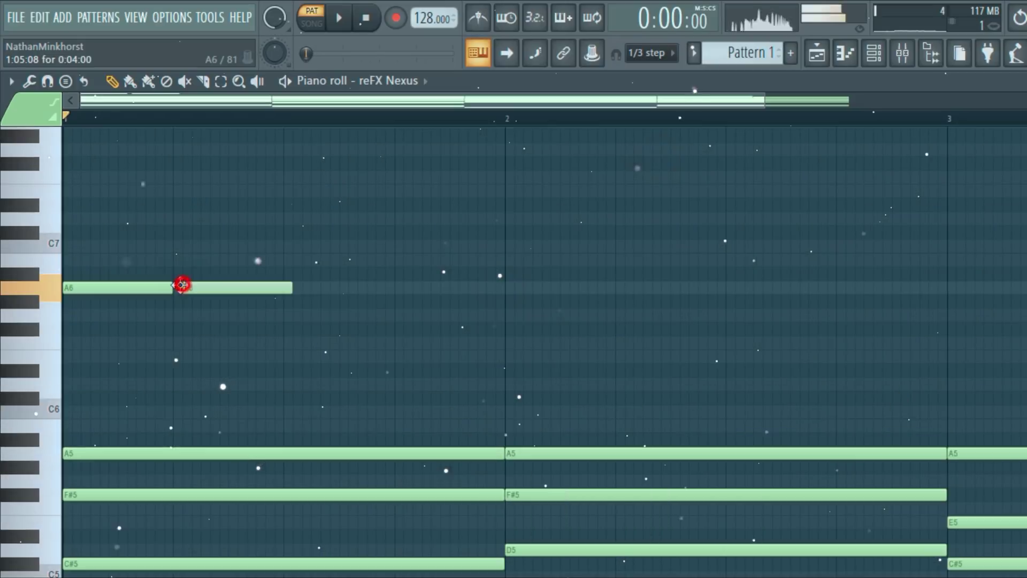
left_click(291, 287)
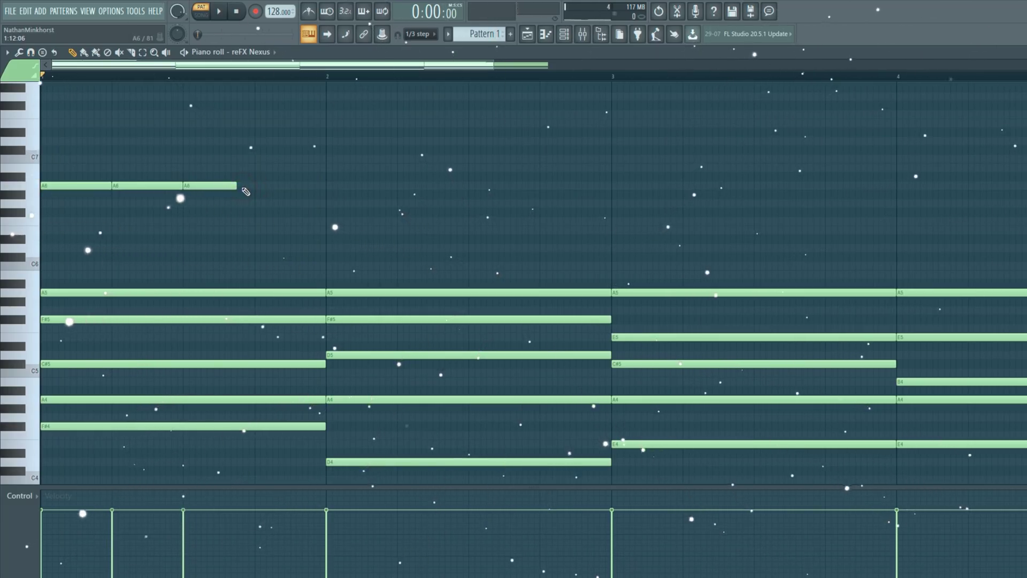
scroll(259, 202, "down", 1)
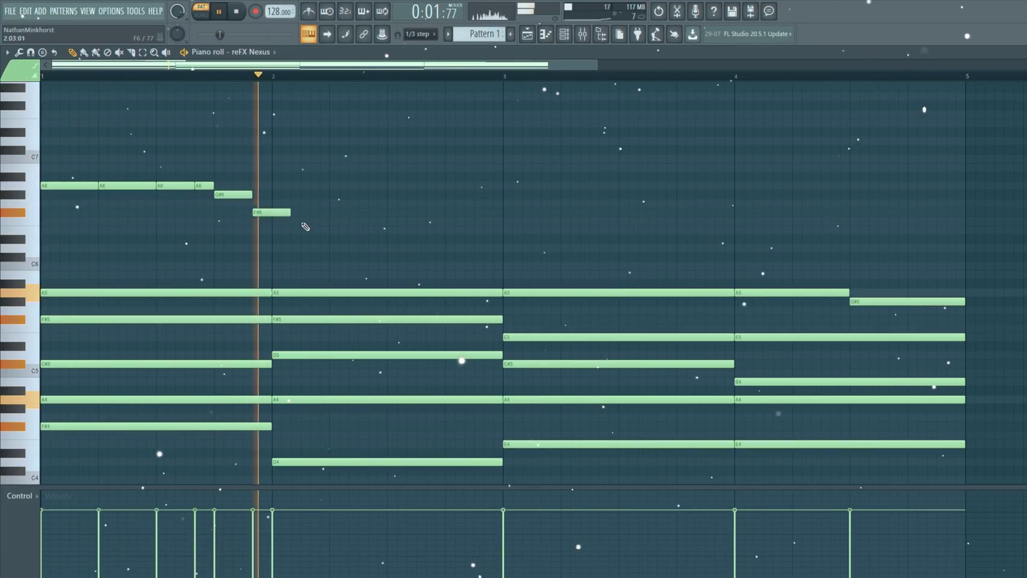
Continue the melody in bar 2 with two more F#6 notes and a C#6 note, adjusting the note lengths
left_click(309, 213)
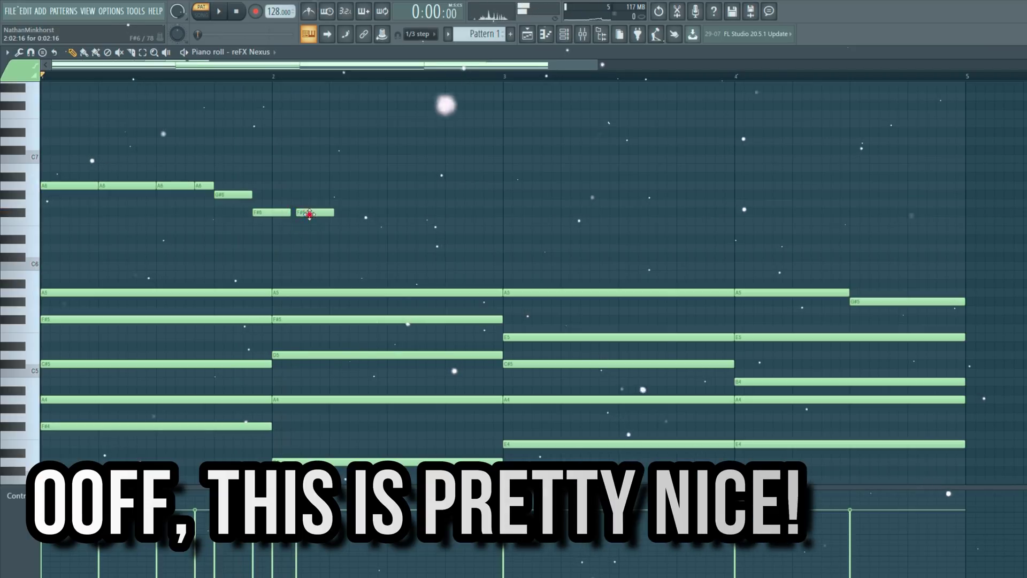
left_click(290, 213)
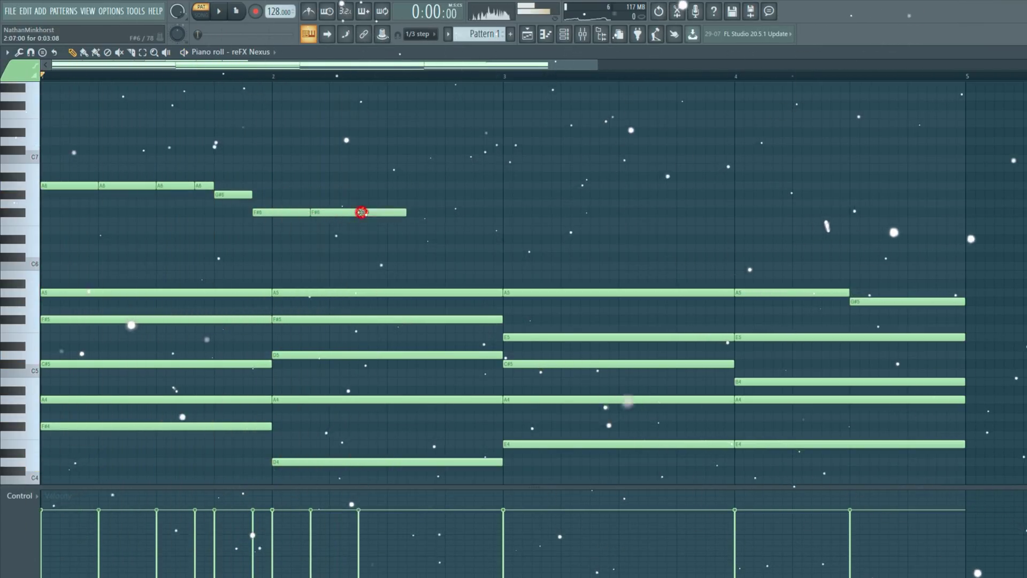
left_click_drag(406, 212, 387, 213)
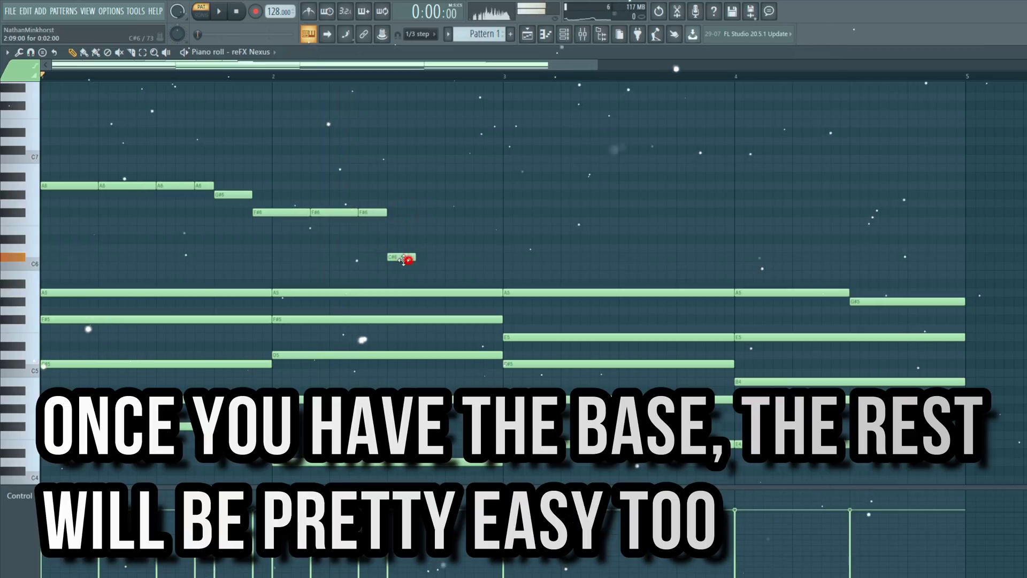
left_click(414, 260)
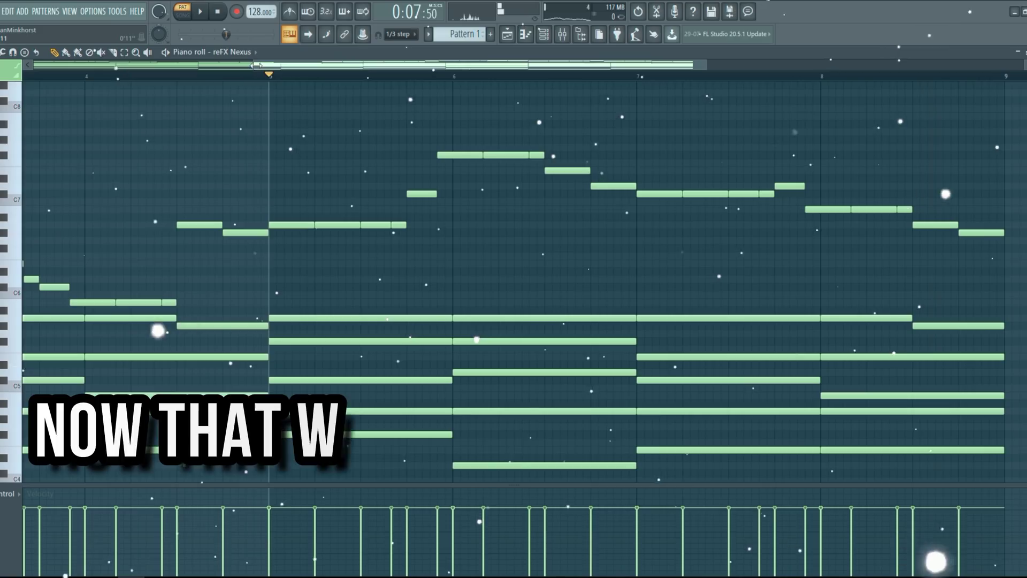
Play back the layered Leads pattern and the Chords pattern
left_click_drag(116, 36, 0, 36)
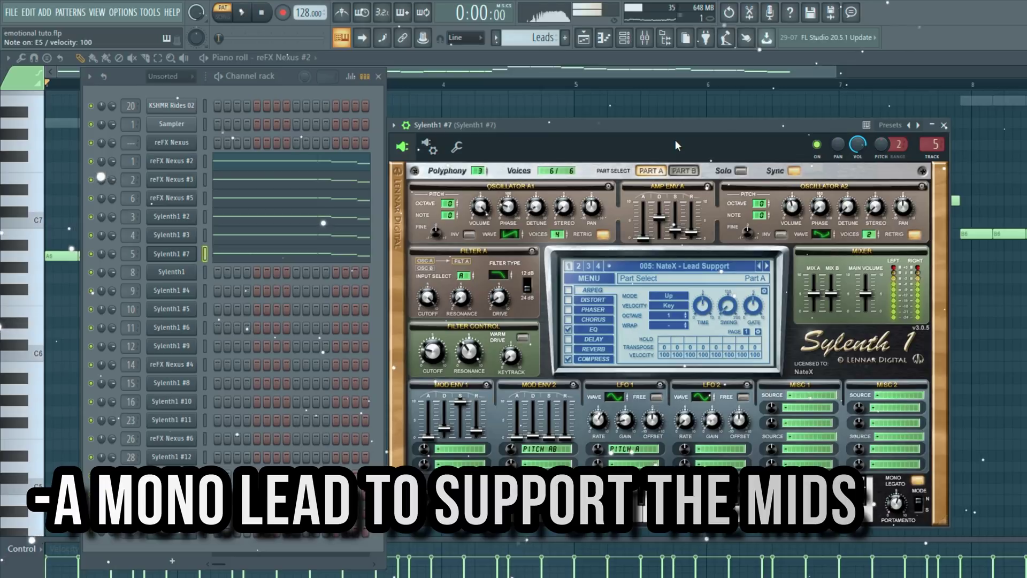
key("b")
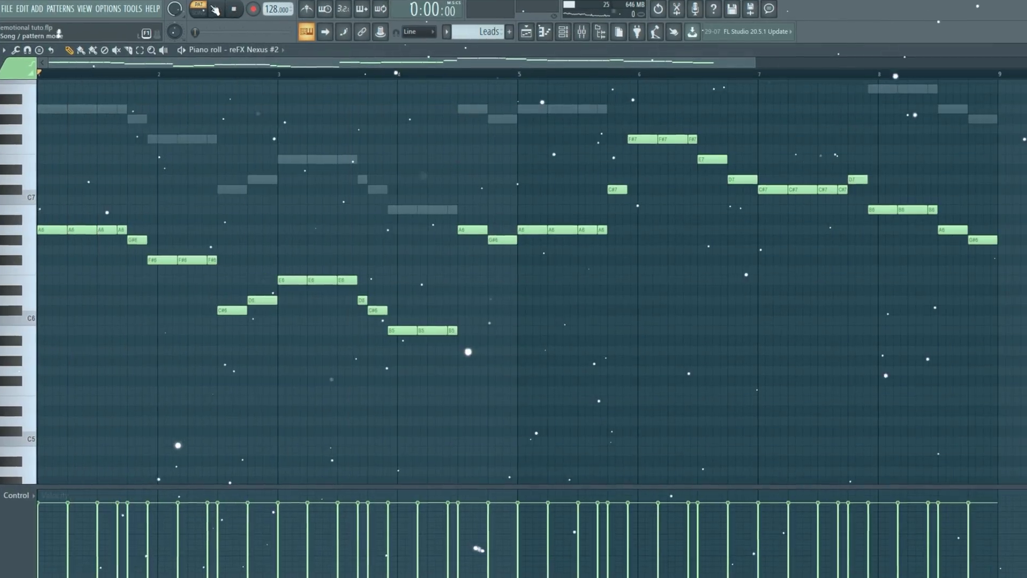
key("space")
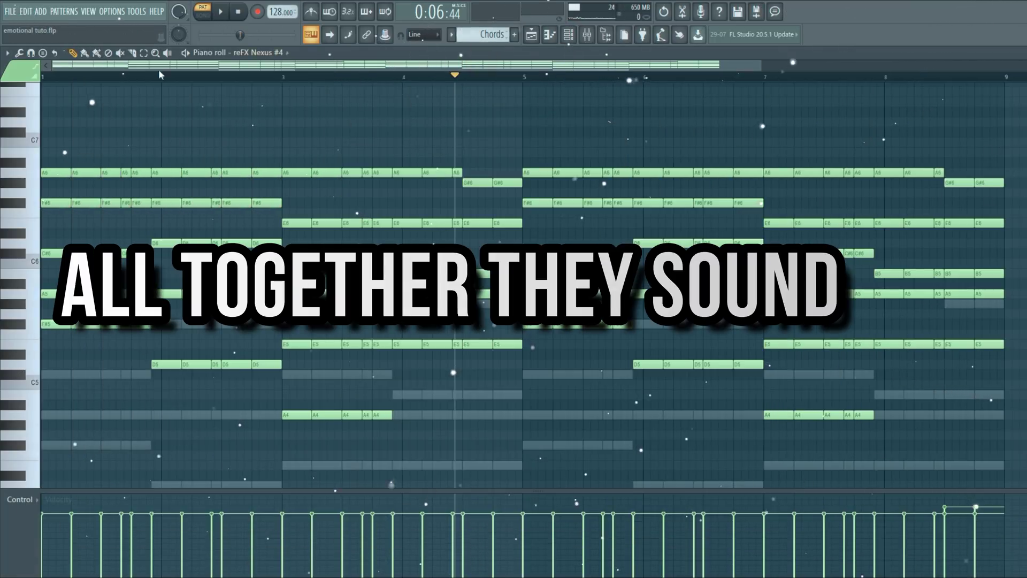
key("space")
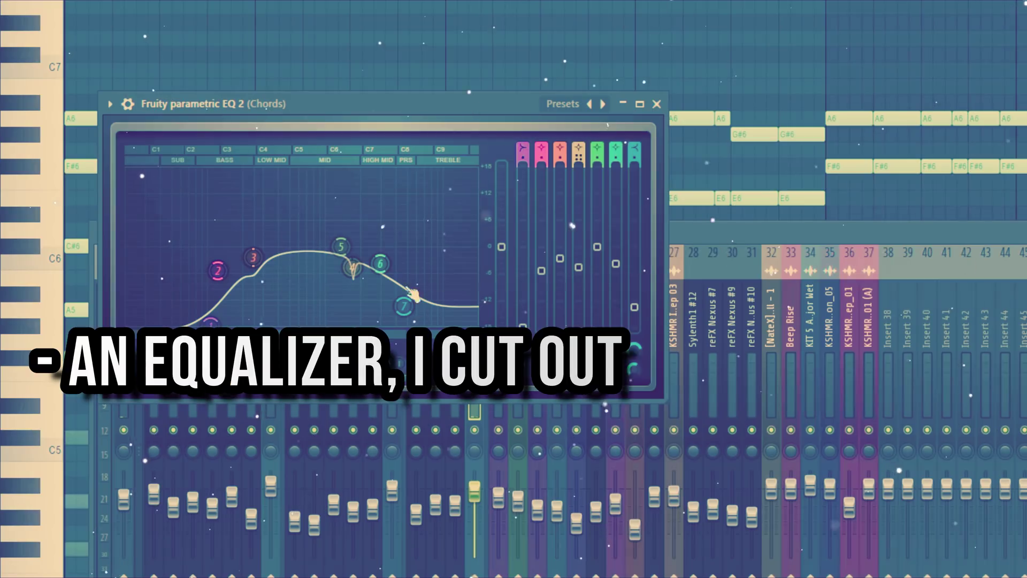
Adjust the high-frequency curve of Fruity parametric EQ 2 on the Chords mixer track
left_click_drag(412, 295, 273, 293)
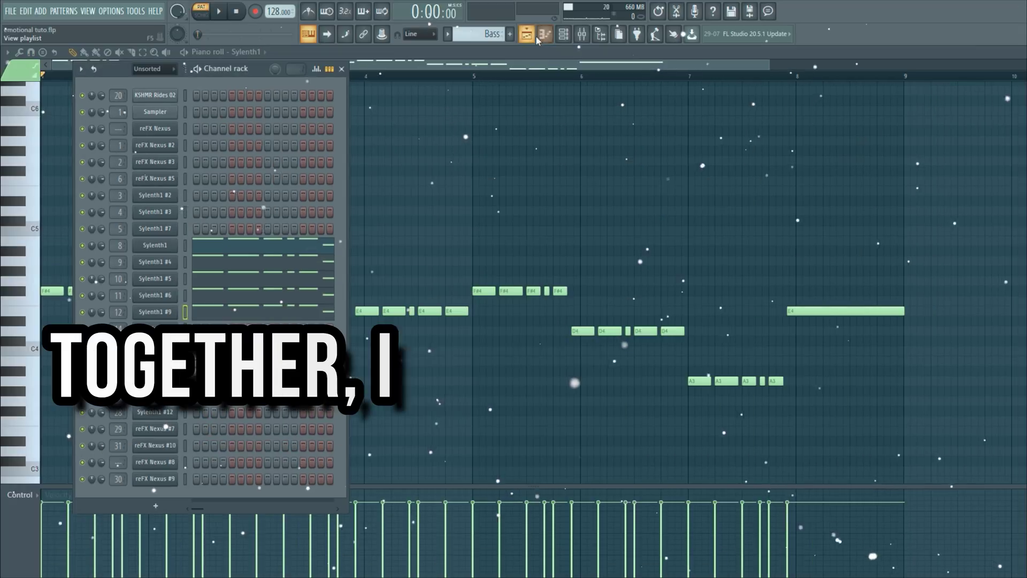
Close the channel rack and play back the layered Bass pattern
left_click(563, 33)
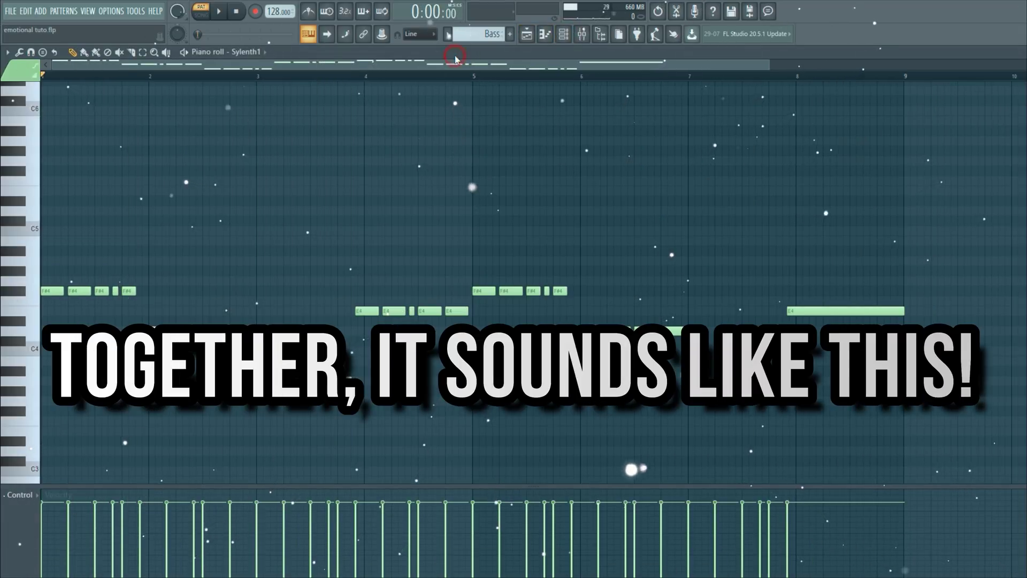
key("space")
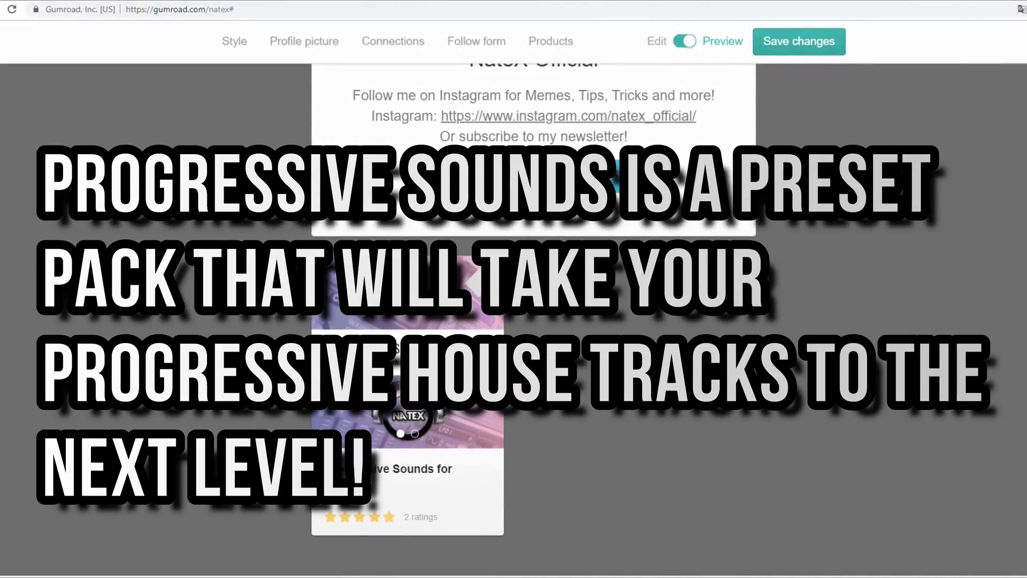
scroll(534, 321, "up", 2)
scroll(535, 118, "down", 2)
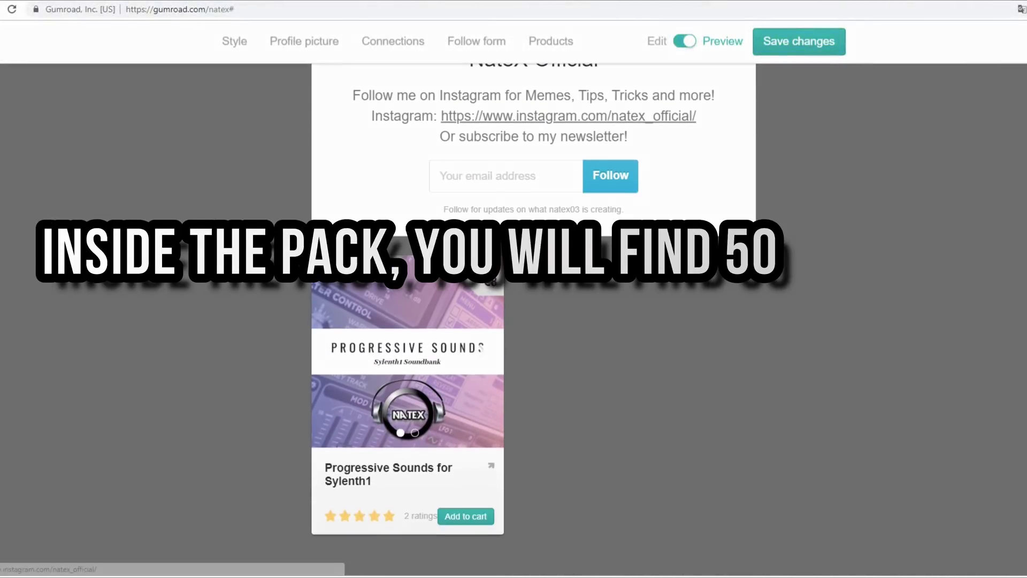
Switch to the Gumroad store page, open the Progressive Sounds for Sylenth1 product, read through its description and close it
left_click(407, 342)
scroll(528, 300, "down", 5)
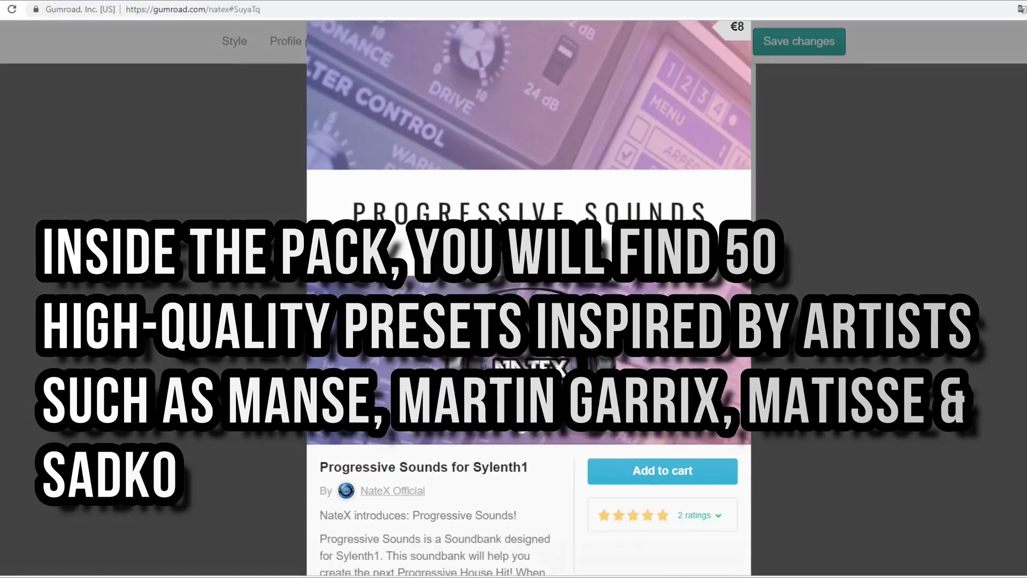
scroll(528, 300, "down", 4)
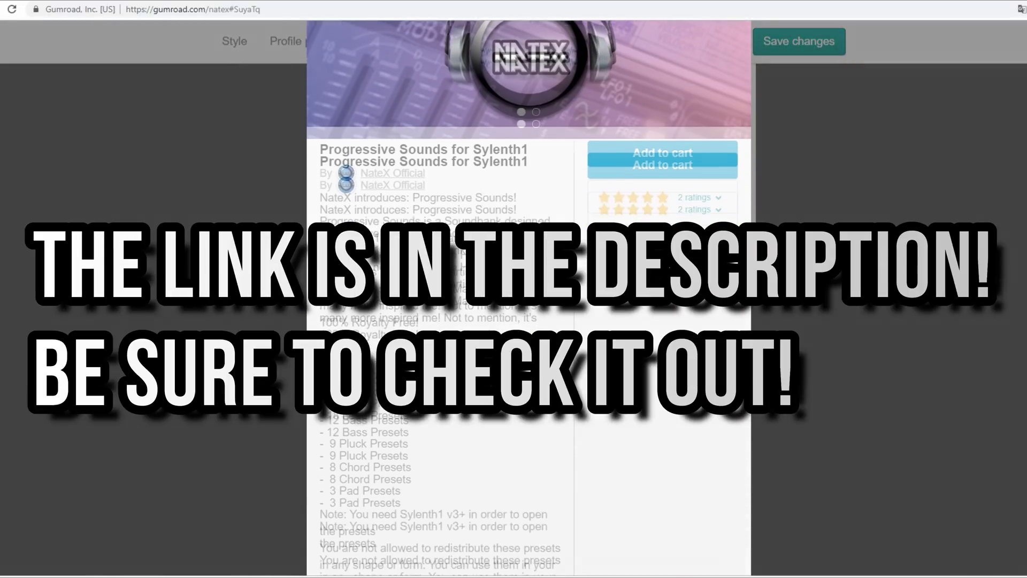
key("Escape")
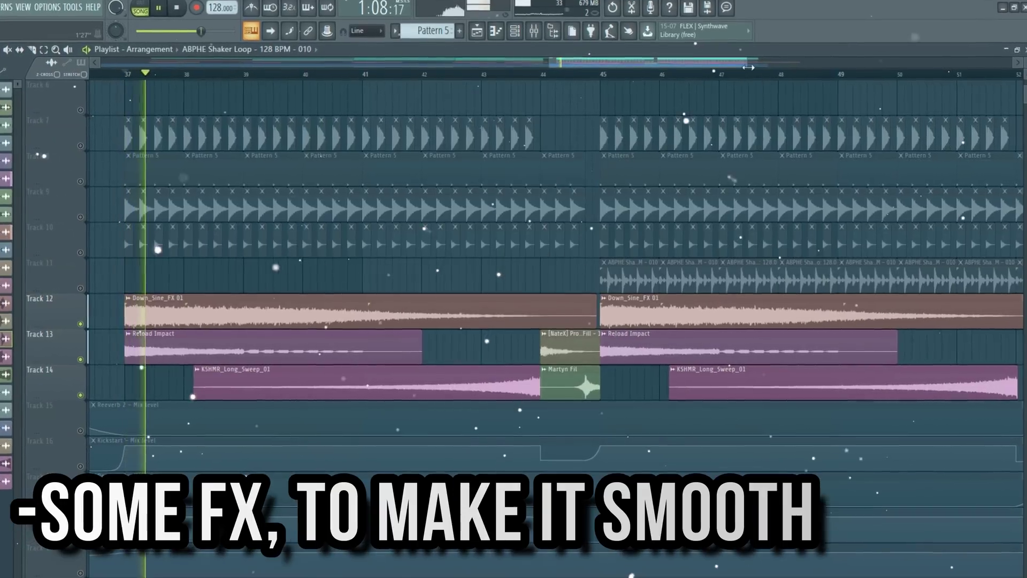
Move the KSHMR Impact w Sweep 03 clip at bar 53 from Track 11 to Track 13 in the FL Studio playlist
left_click_drag(754, 62, 783, 62)
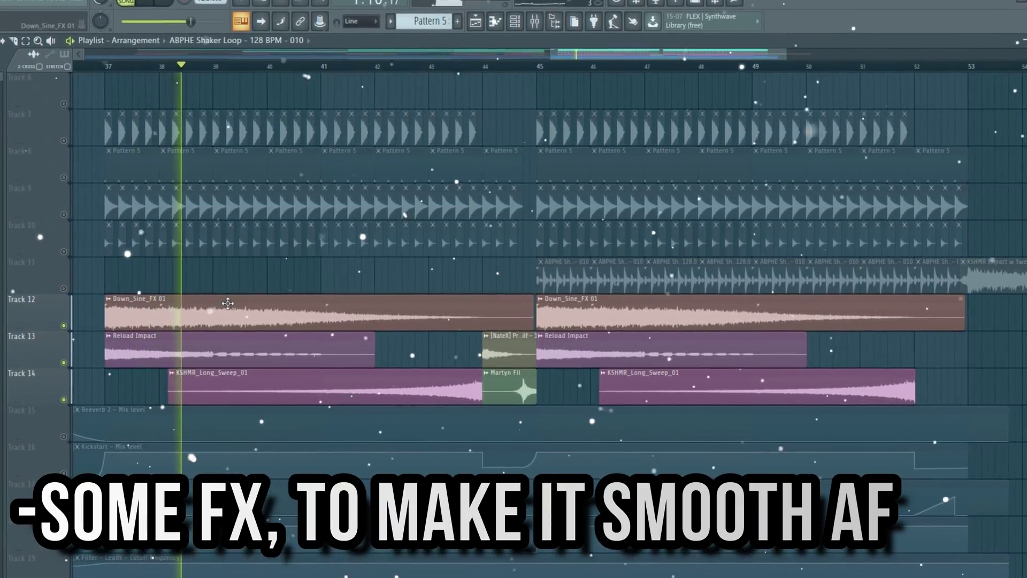
left_click_drag(1023, 269, 1022, 347)
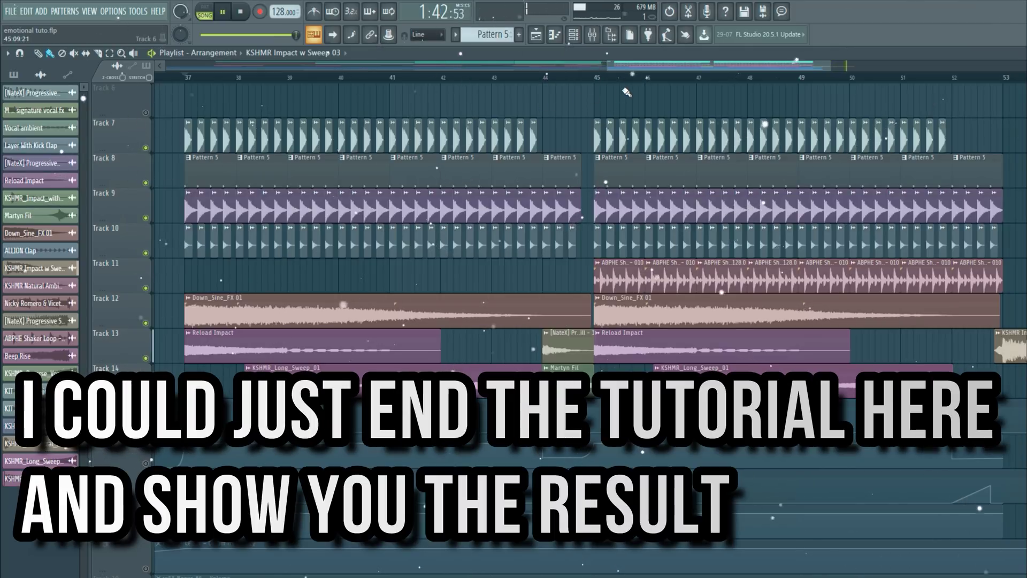
Listen to the drop's drum and FX tracks and the two layered KIT 5 A flat Major Dry clips
key("space")
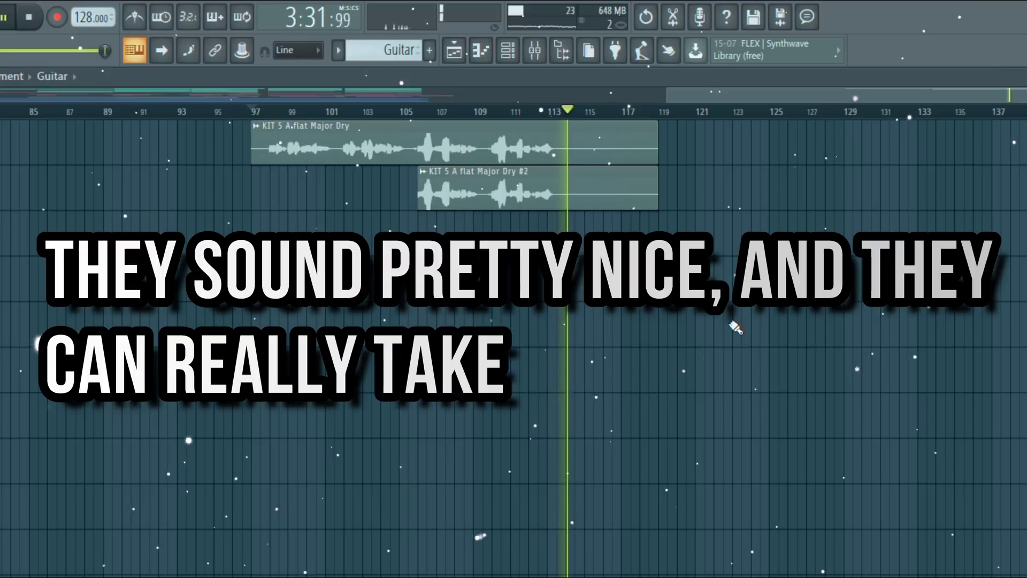
key("space")
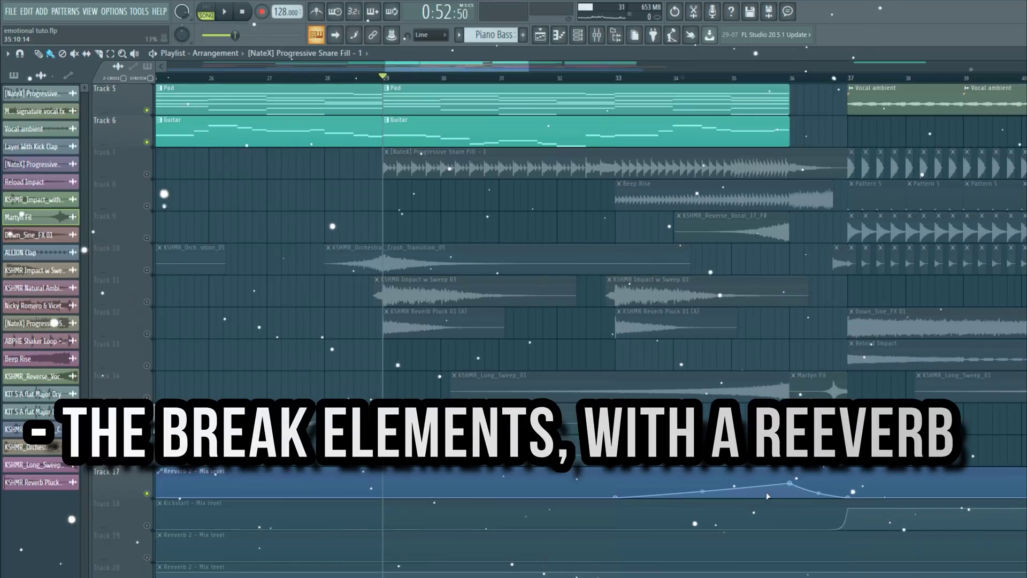
Play back the break elements from bar 33 to hear the Reeverb 2 mix level automation on Track 17
scroll(768, 499, "down", 1)
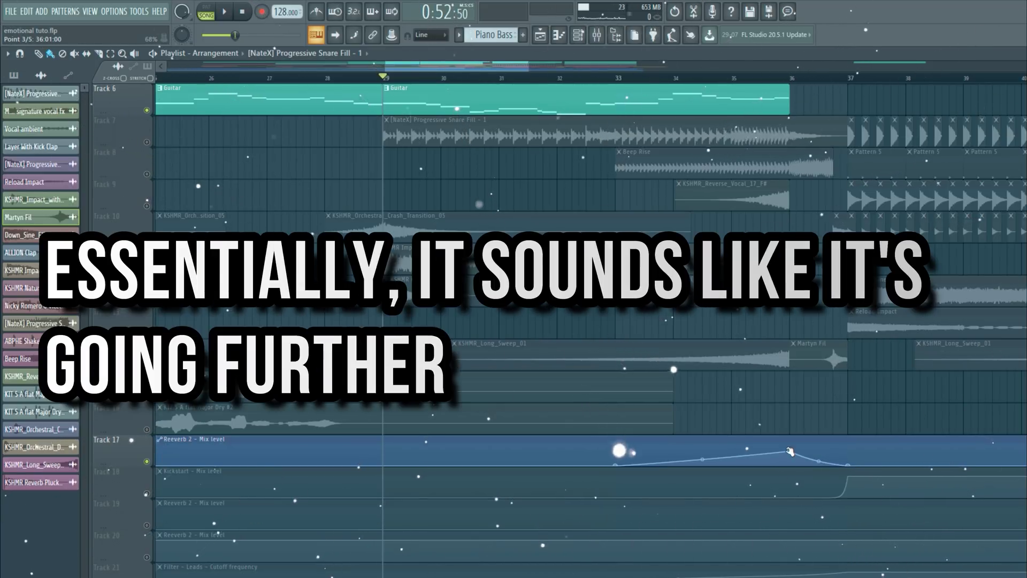
left_click(617, 78)
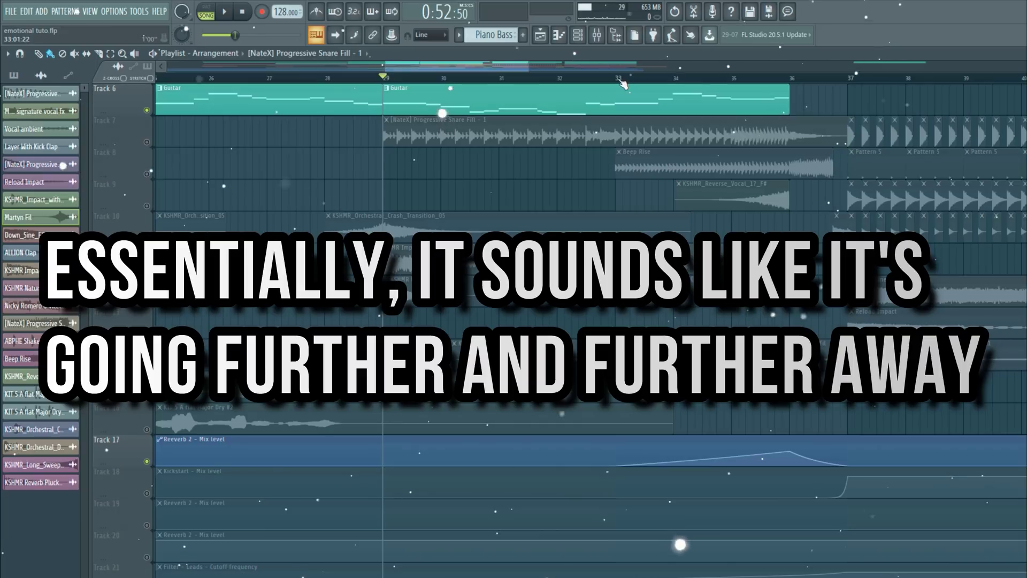
key("space")
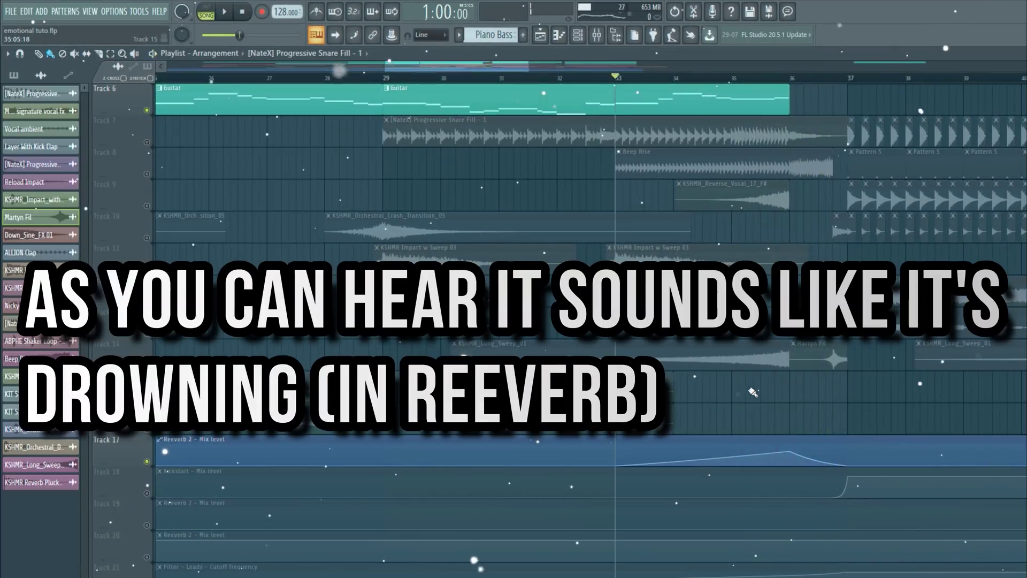
scroll(753, 392, "up", 3)
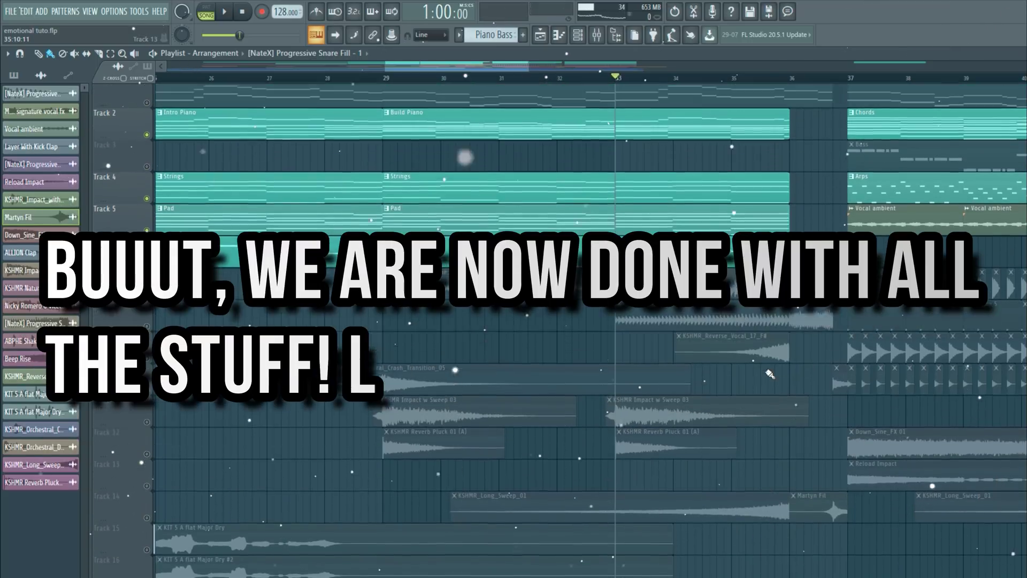